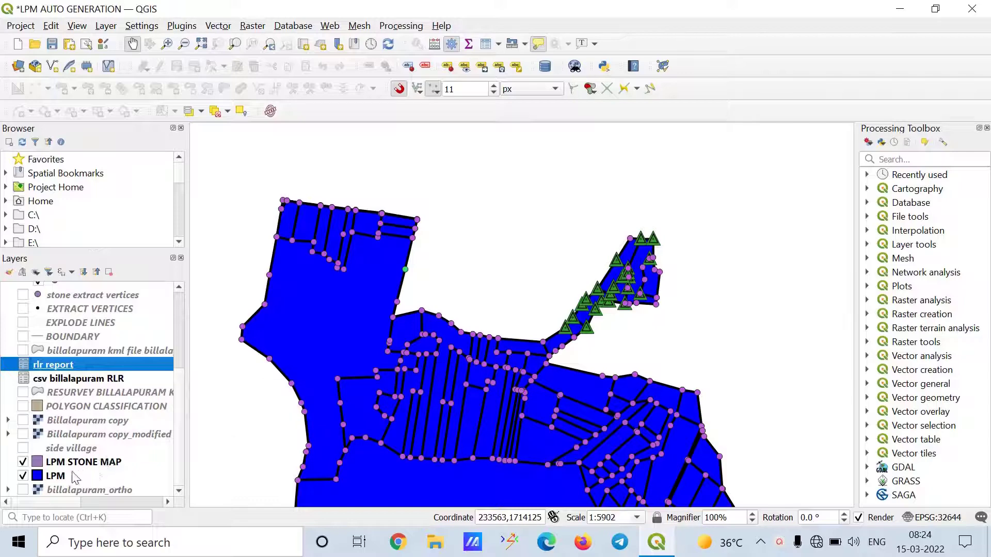
- Remove the existing csv billalapuram RLR join from the LPM layer's properties
{"action": "left_click", "coordinate": [92, 475]}
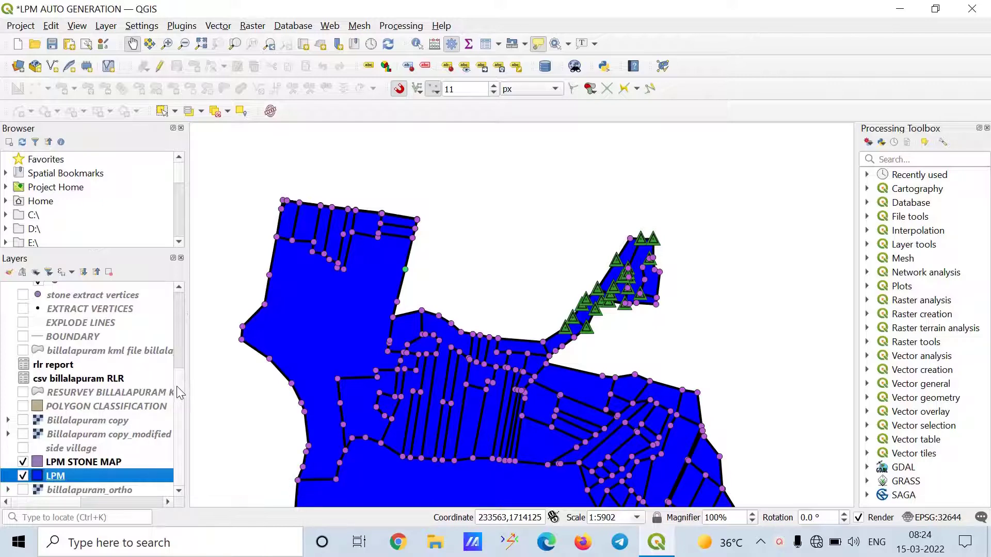
{"action": "right_click", "coordinate": [82, 474]}
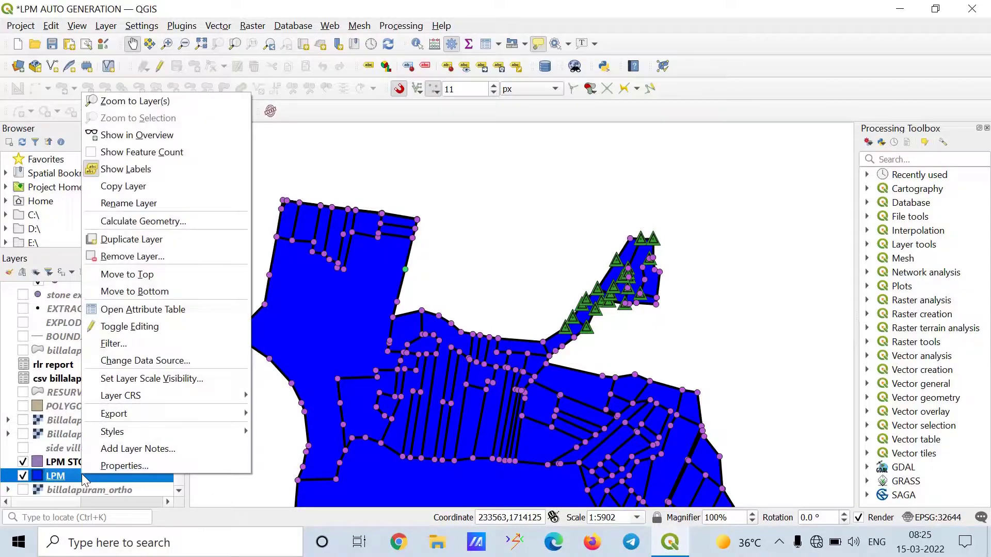
{"action": "left_click", "coordinate": [110, 464]}
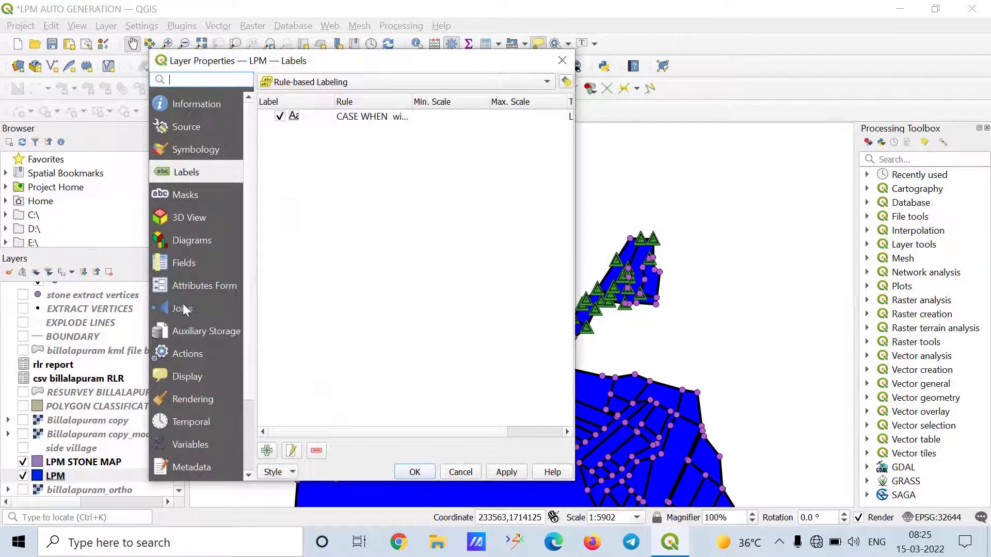
{"action": "left_click", "coordinate": [184, 308]}
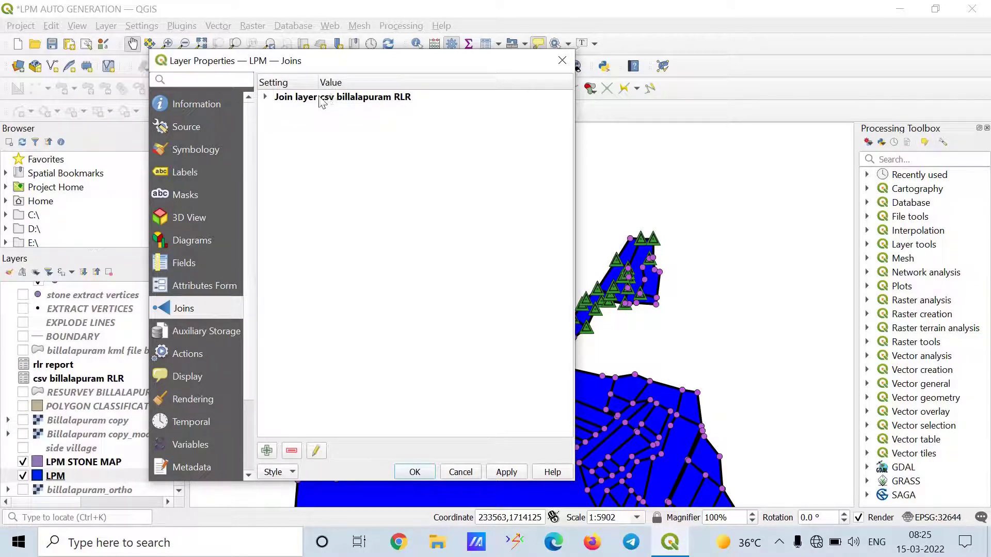
{"action": "double_click", "coordinate": [288, 99]}
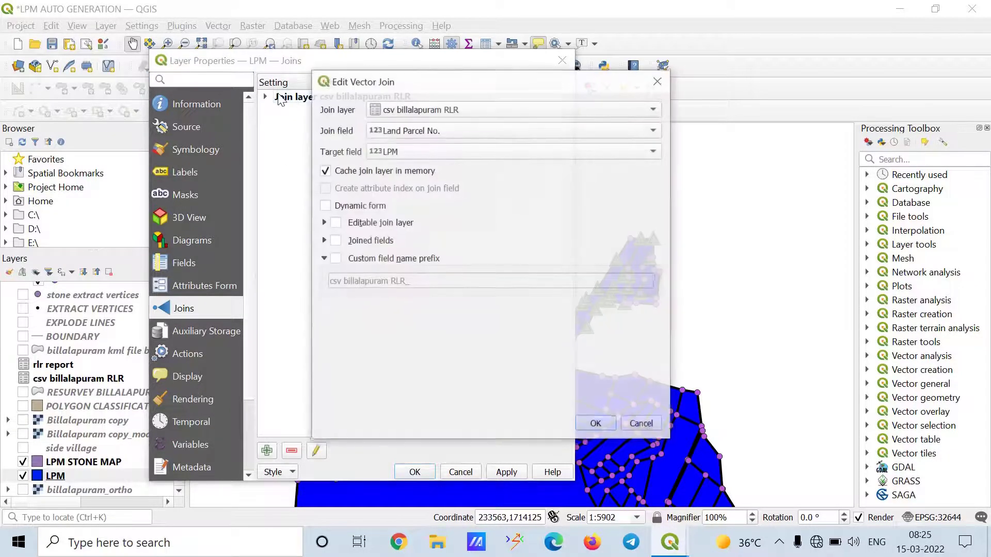
{"action": "left_click", "coordinate": [658, 80]}
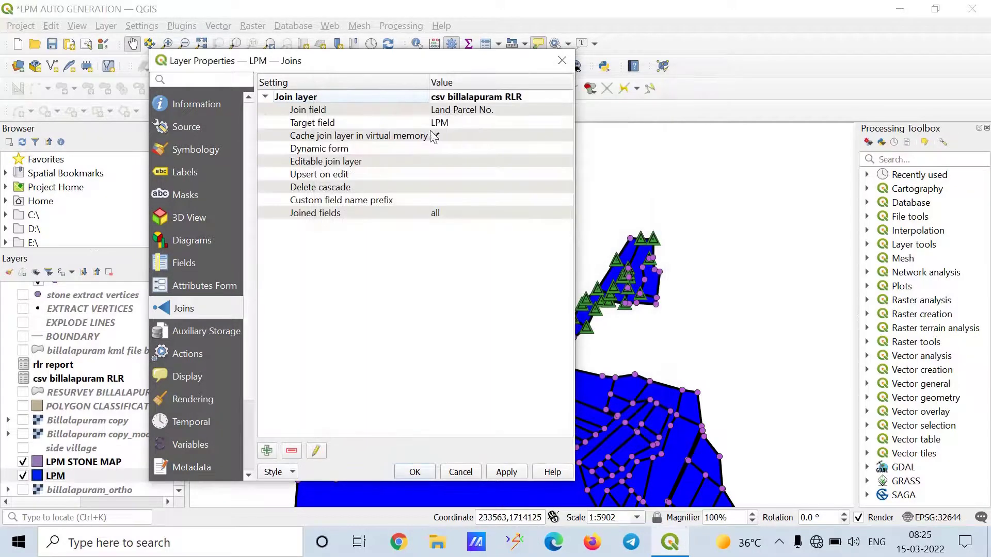
{"action": "left_click", "coordinate": [292, 450]}
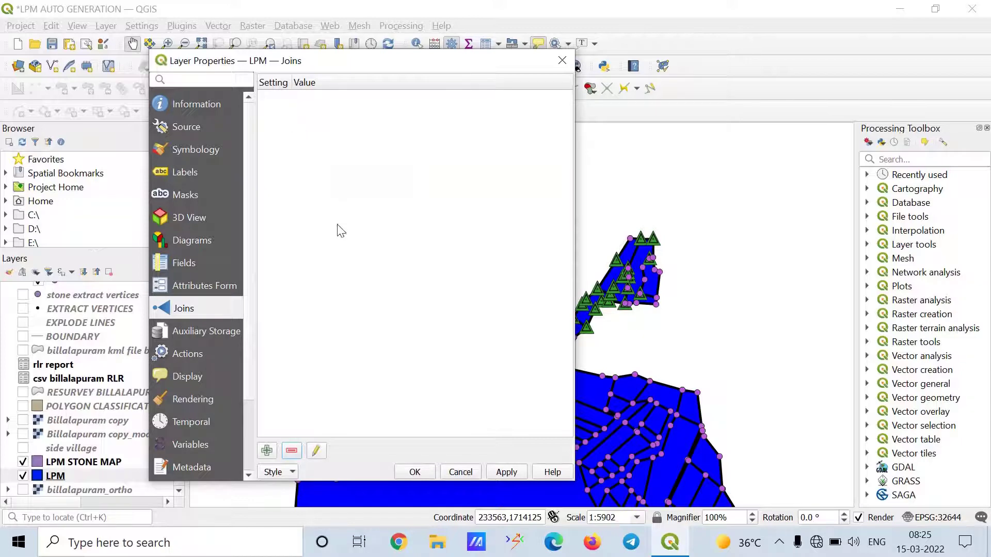
- Set up a new vector join on the LPM layer with rlr report as join layer, Land Parcel No. as join field and LPM as target field
{"action": "left_click", "coordinate": [266, 450]}
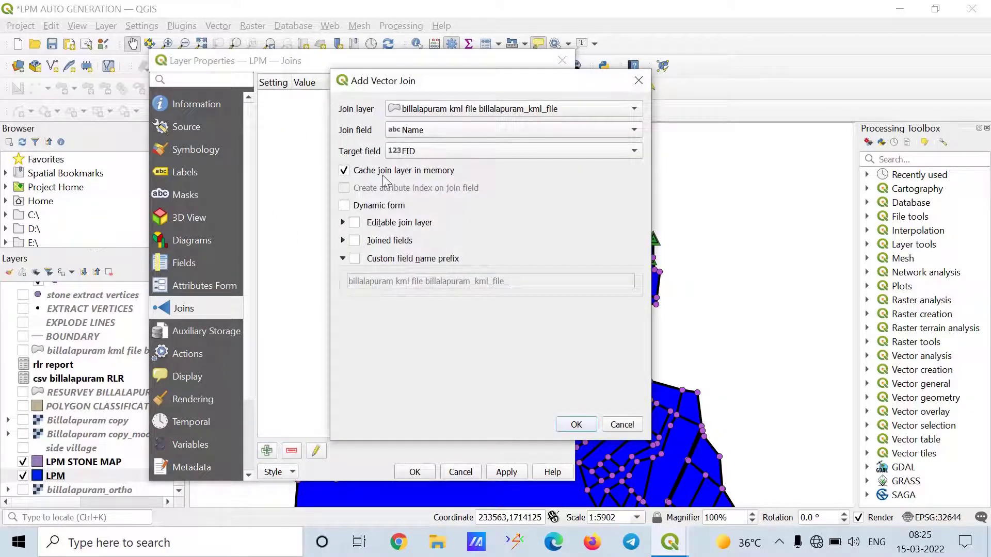
{"action": "left_click", "coordinate": [474, 108]}
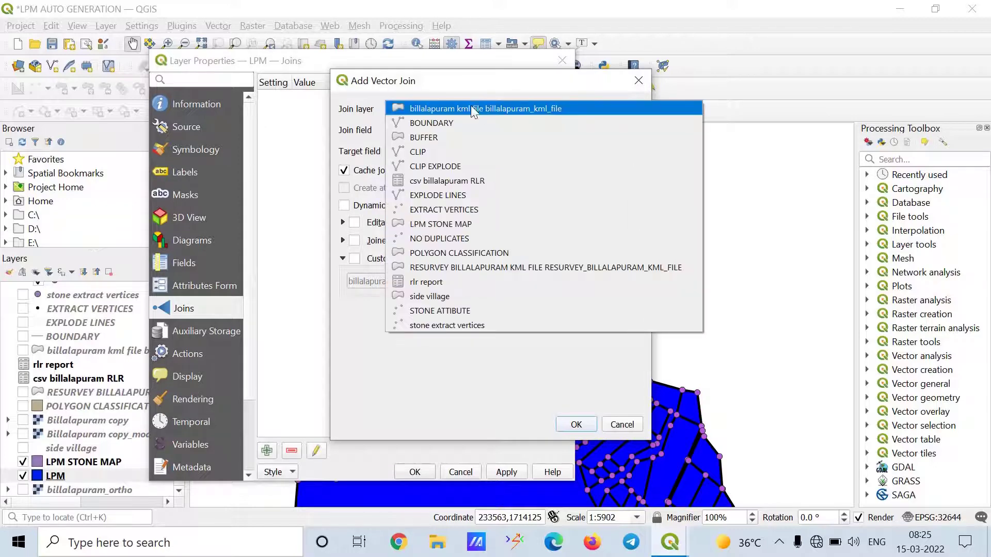
{"action": "left_click", "coordinate": [450, 283]}
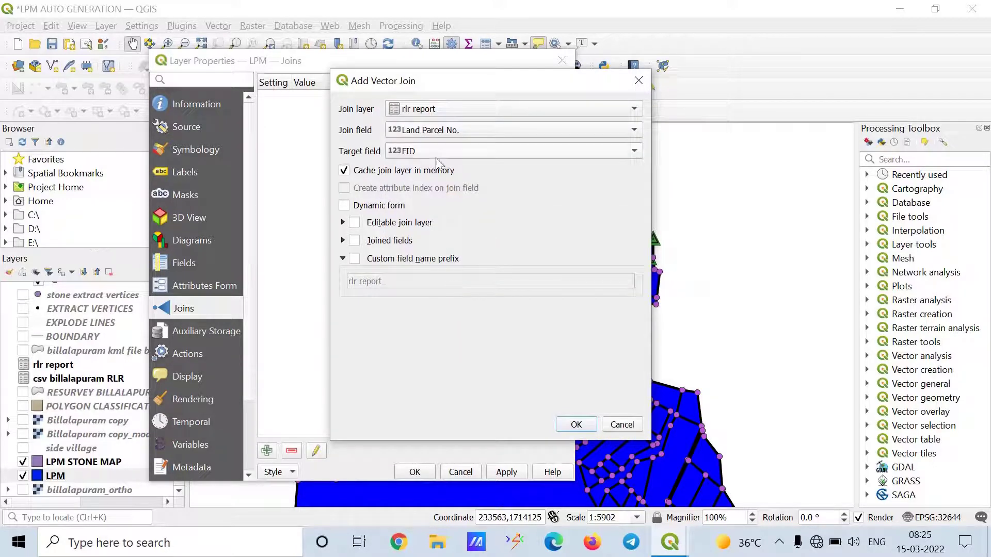
{"action": "left_click", "coordinate": [460, 129]}
{"action": "left_click", "coordinate": [460, 131]}
{"action": "left_click", "coordinate": [450, 150]}
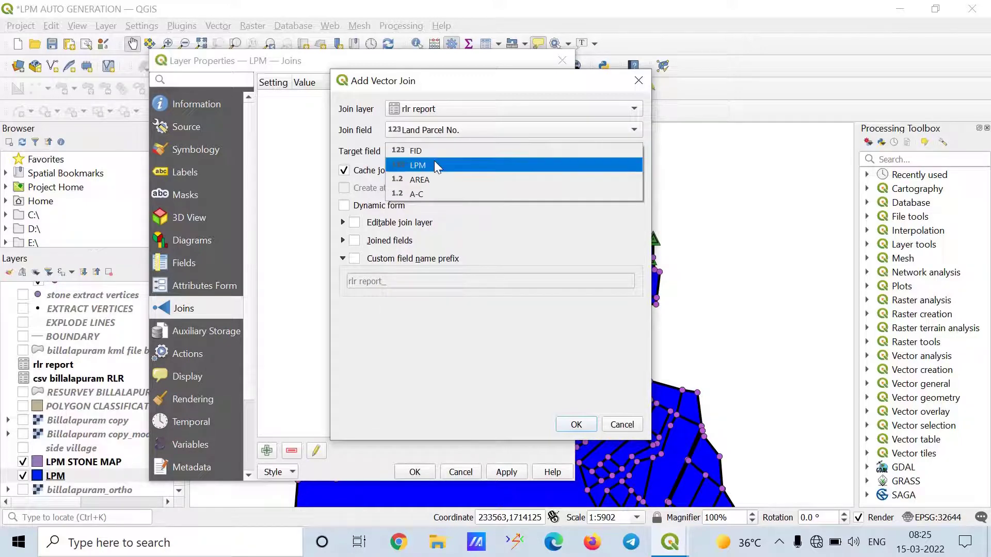
{"action": "left_click", "coordinate": [435, 165]}
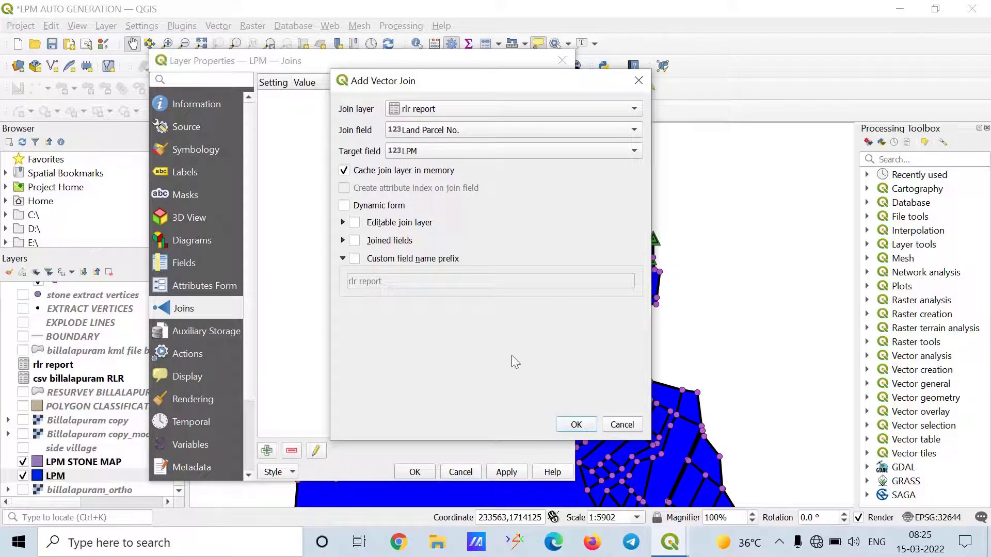
- Accept the rlr report join without restricting the joined fields or setting a custom prefix, and apply the LPM layer properties
{"action": "left_click", "coordinate": [344, 259]}
{"action": "left_click", "coordinate": [343, 259]}
{"action": "left_click", "coordinate": [342, 241]}
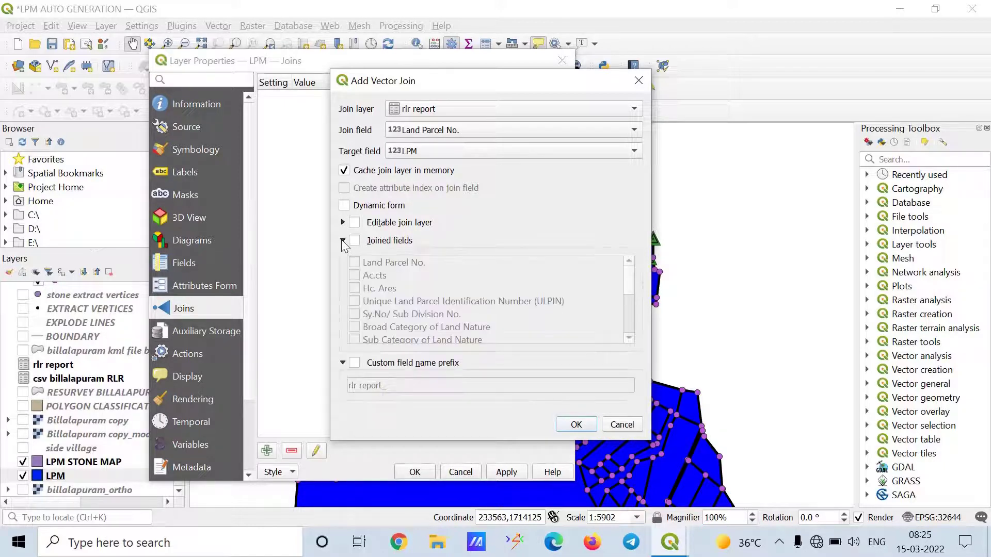
{"action": "left_click", "coordinate": [342, 241]}
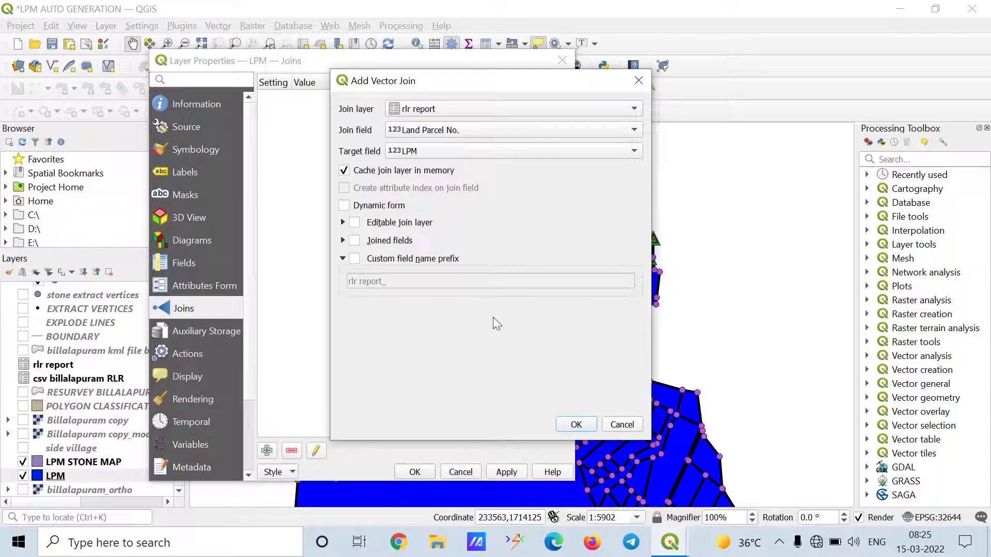
{"action": "left_click", "coordinate": [576, 424]}
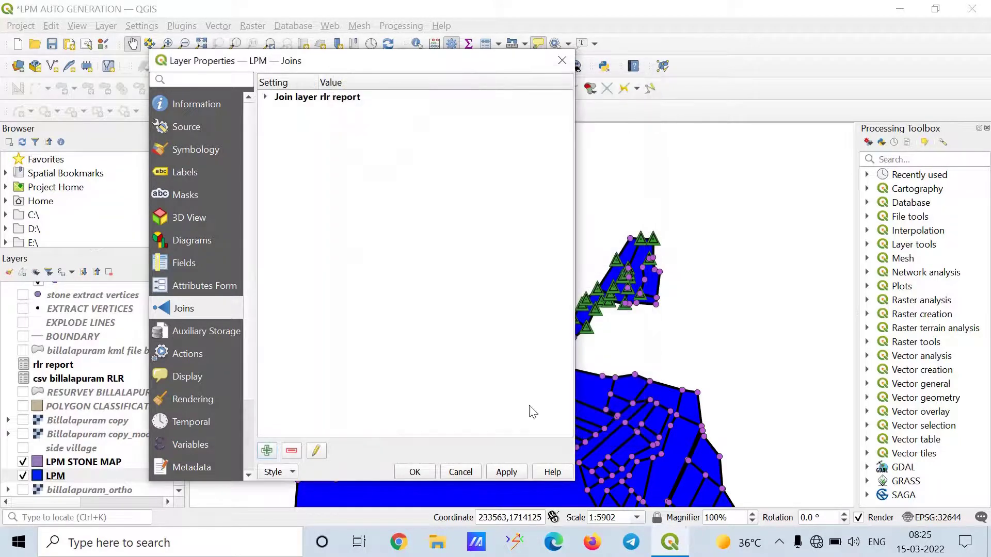
{"action": "left_click", "coordinate": [507, 472]}
{"action": "left_click", "coordinate": [426, 470]}
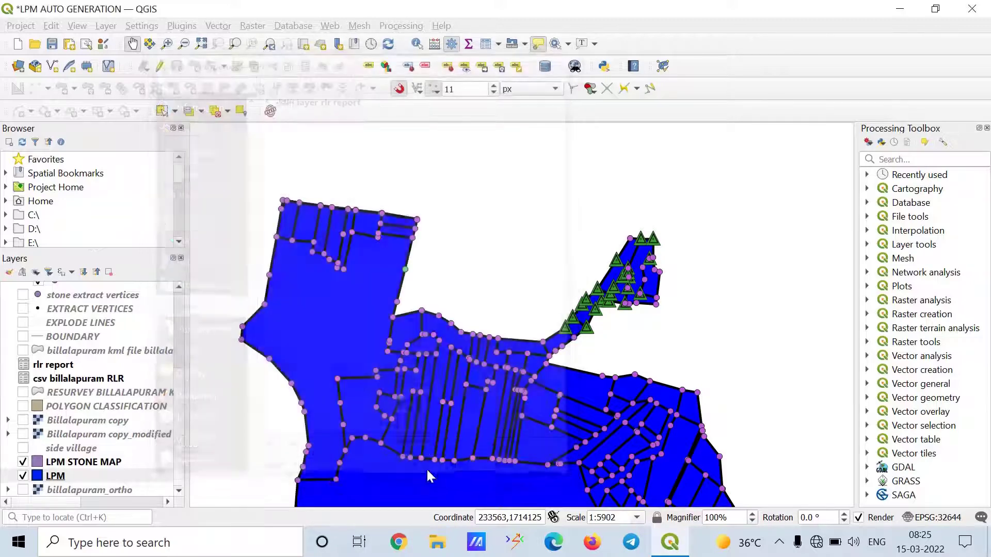
- Open the attribute tables of the LPM layer and the rlr report table
{"action": "right_click", "coordinate": [125, 474]}
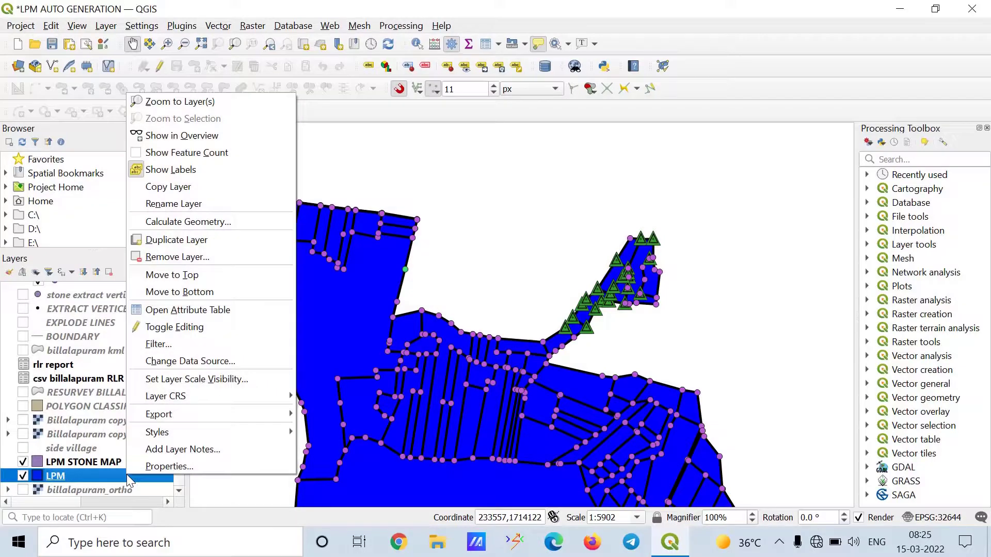
{"action": "left_click", "coordinate": [159, 311]}
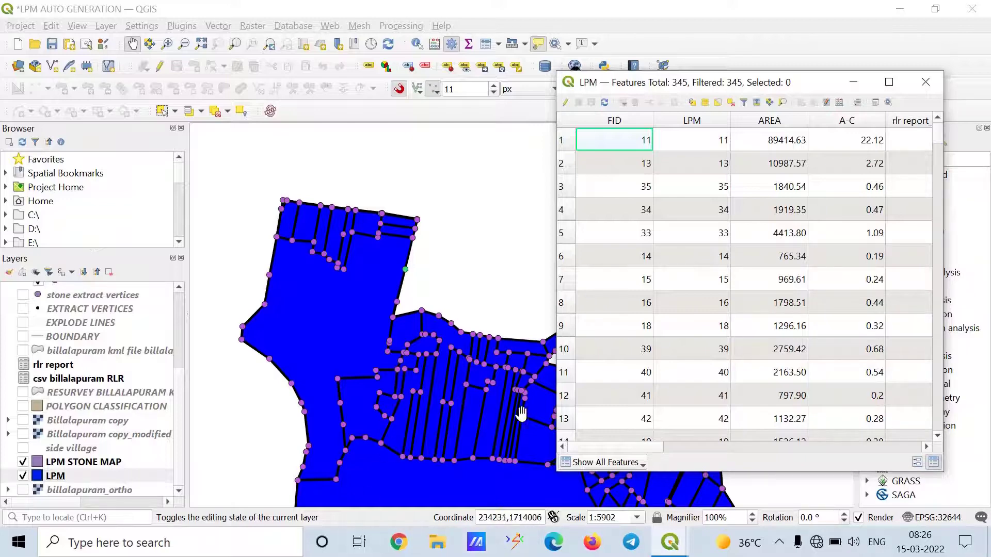
{"action": "left_click_drag", "start_coordinate": [649, 446], "coordinate": [564, 447]}
{"action": "right_click", "coordinate": [119, 364]}
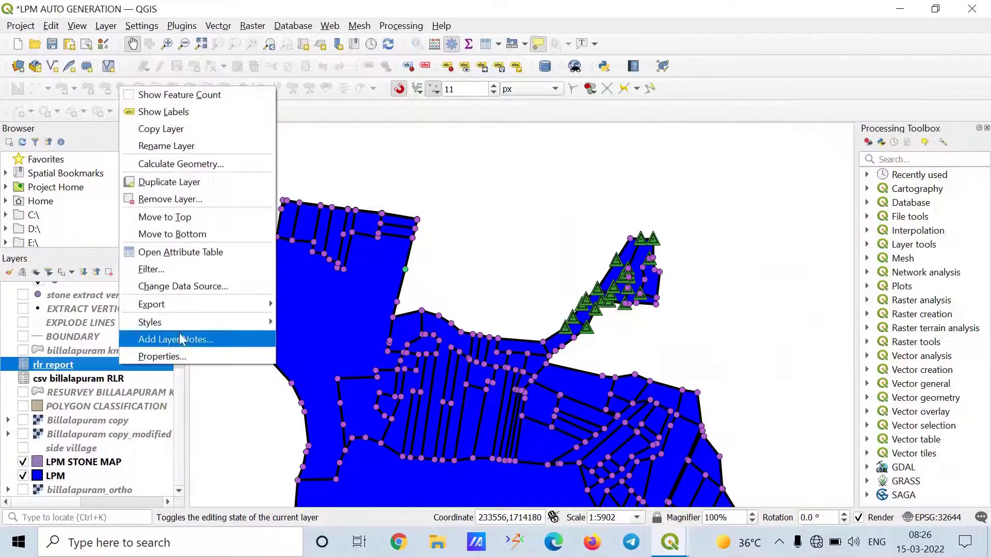
{"action": "left_click", "coordinate": [198, 252]}
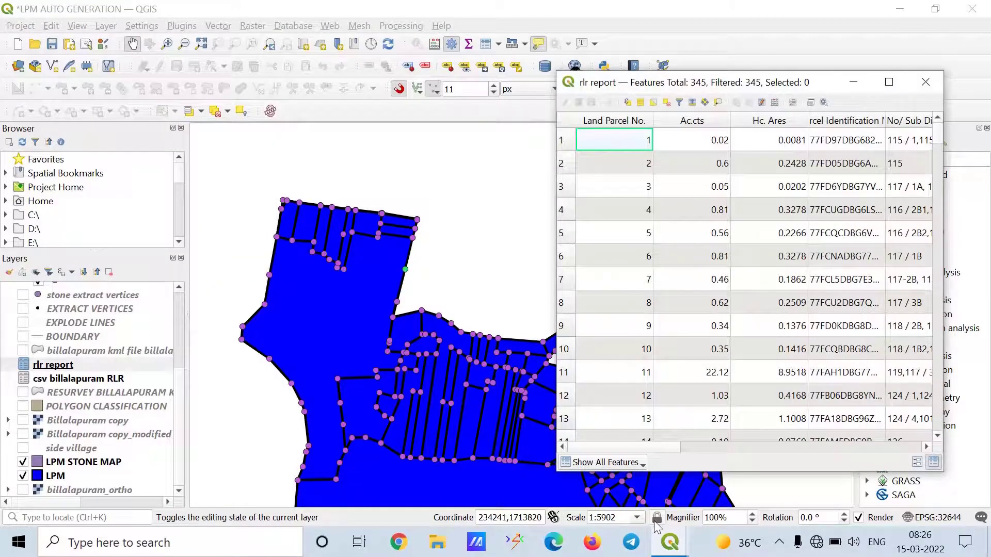
- Compare the parcel numbers and areas in the rlr report table with the LPM layer's own and joined attribute columns
{"action": "mouse_move", "coordinate": [667, 539]}
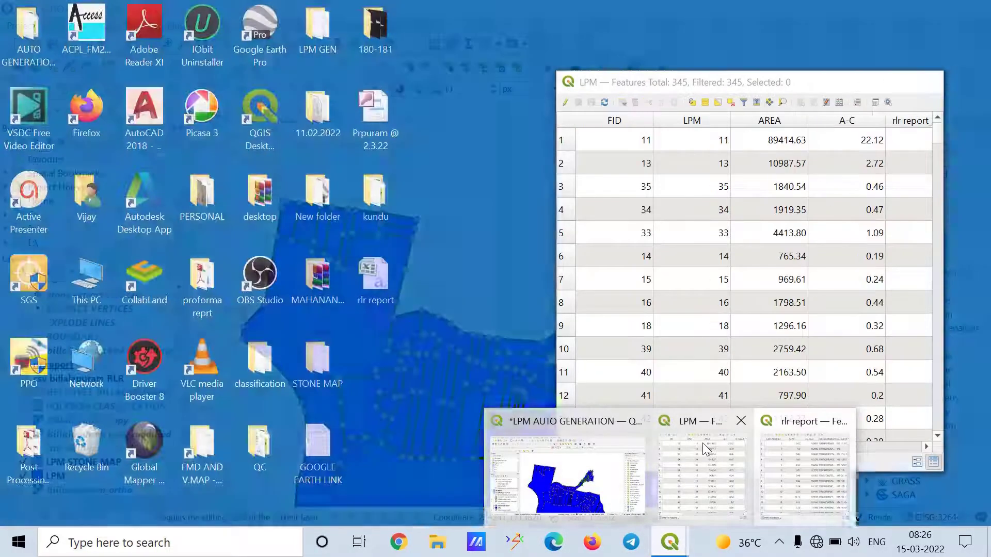
{"action": "left_click", "coordinate": [702, 443]}
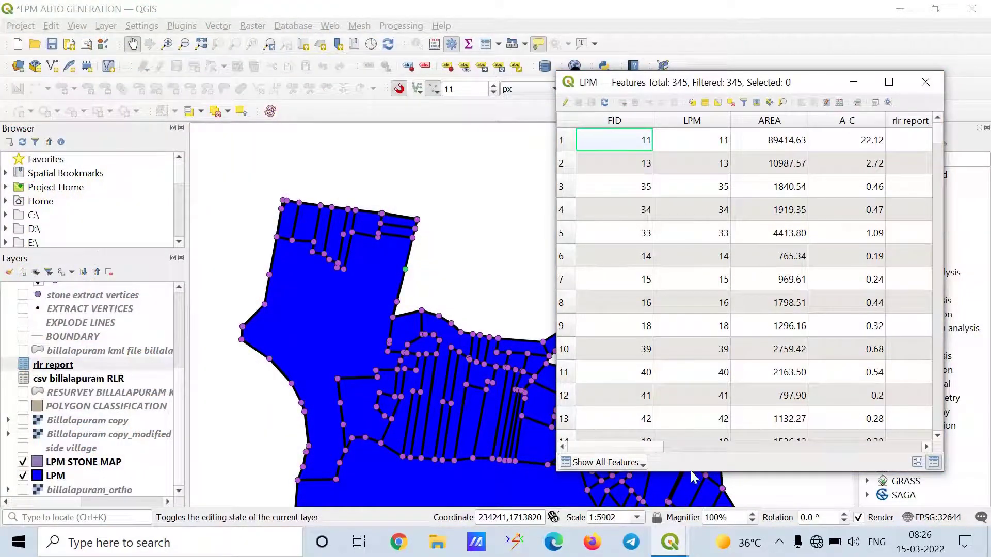
{"action": "mouse_move", "coordinate": [670, 542]}
{"action": "left_click", "coordinate": [804, 438]}
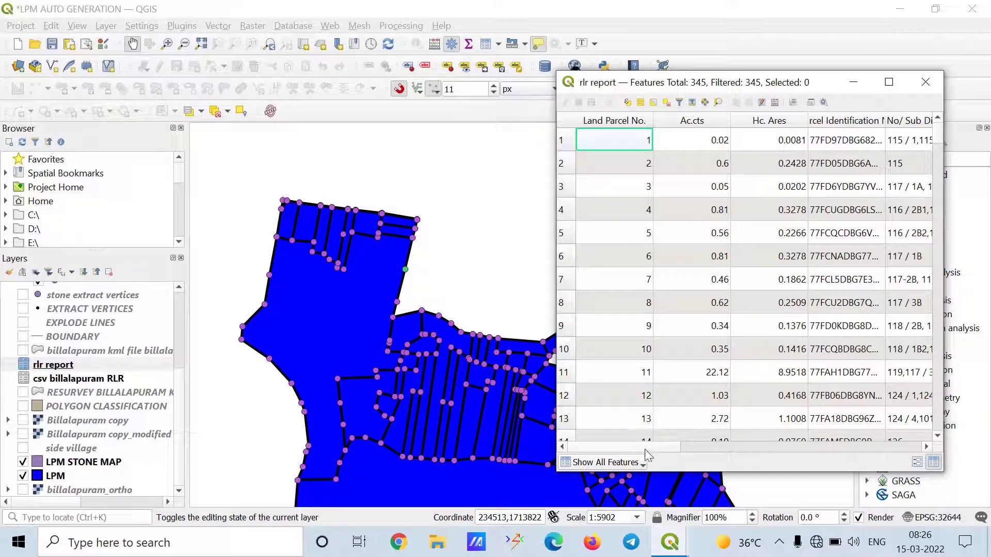
{"action": "left_click_drag", "start_coordinate": [653, 445], "coordinate": [594, 289]}
{"action": "left_click", "coordinate": [673, 547]}
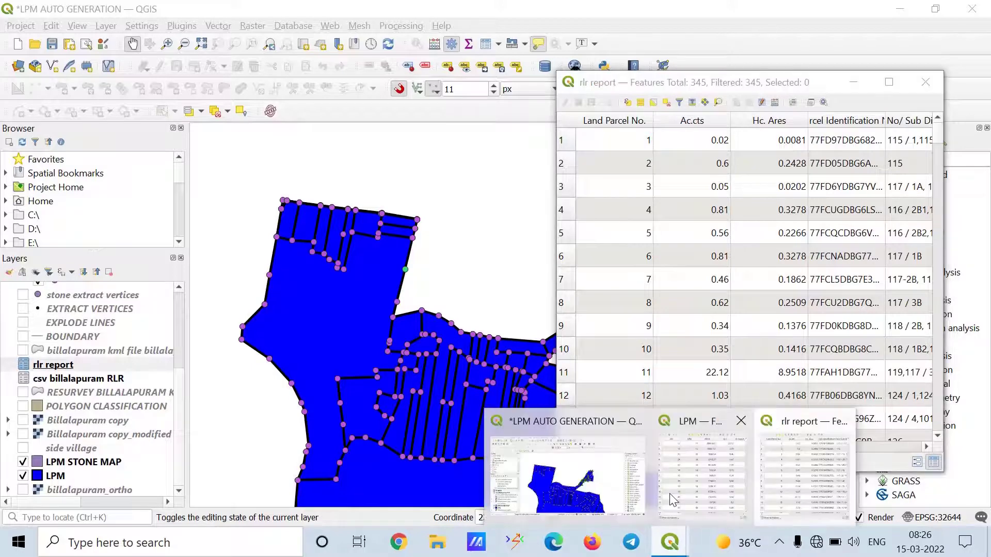
{"action": "left_click", "coordinate": [673, 500]}
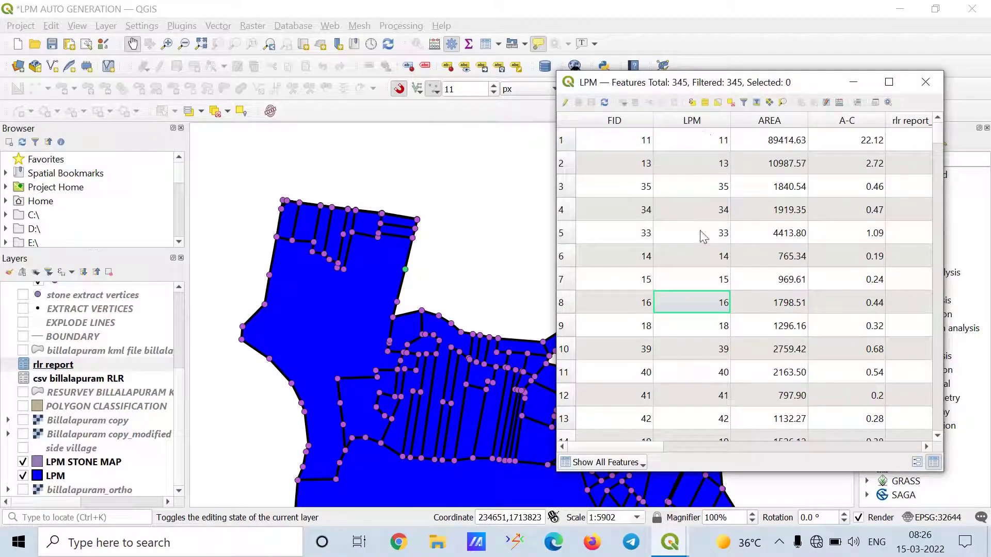
{"action": "left_click_drag", "start_coordinate": [655, 445], "coordinate": [695, 433]}
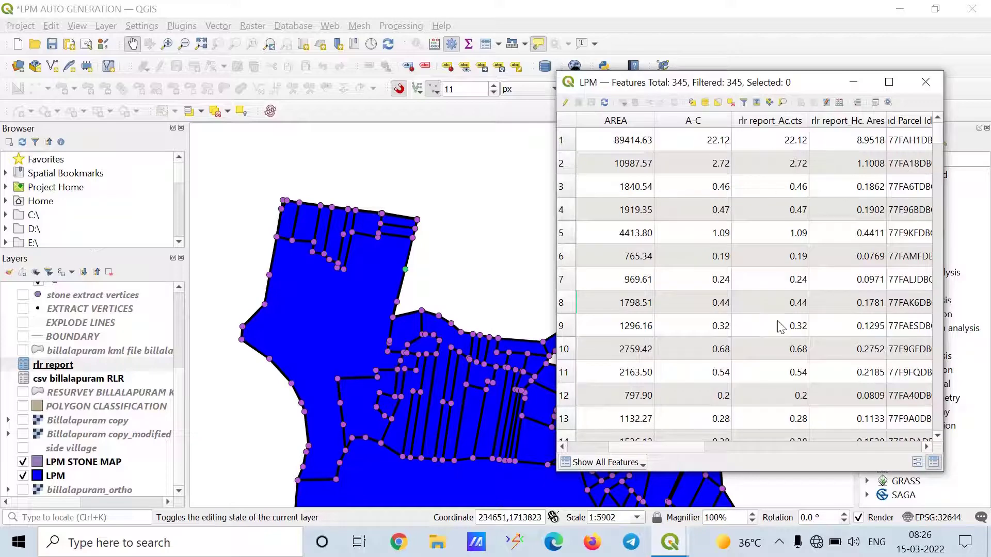
{"action": "left_click_drag", "start_coordinate": [696, 447], "coordinate": [603, 300]}
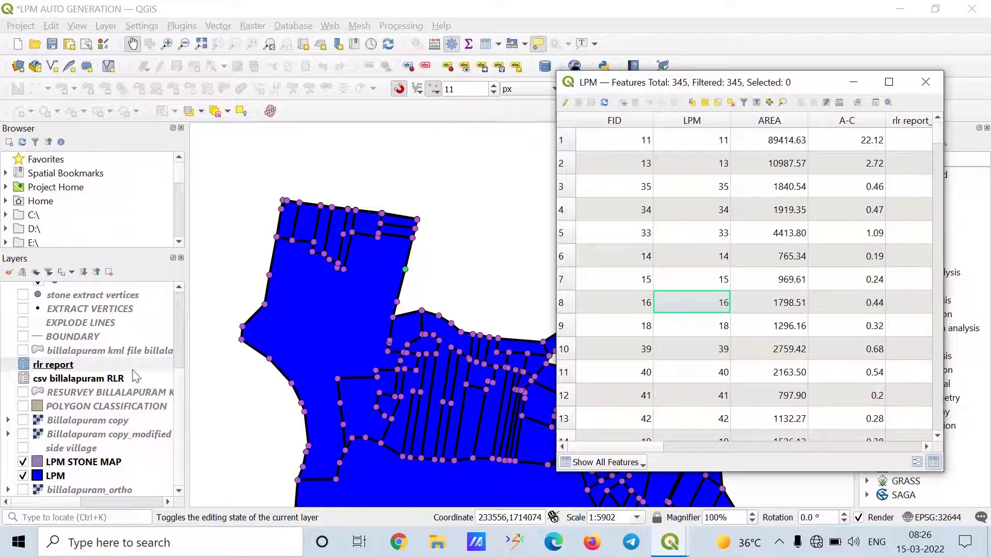
- Open the project's saved print layout N
{"action": "left_click_drag", "start_coordinate": [176, 376], "coordinate": [179, 401]}
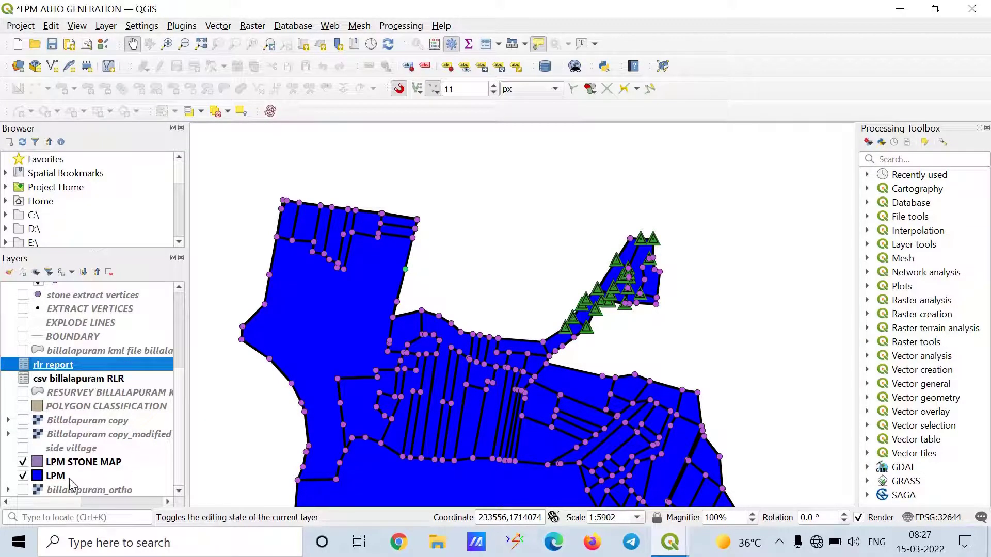
{"action": "scroll", "coordinate": [278, 371], "scroll_direction": "down", "scroll_amount": 1}
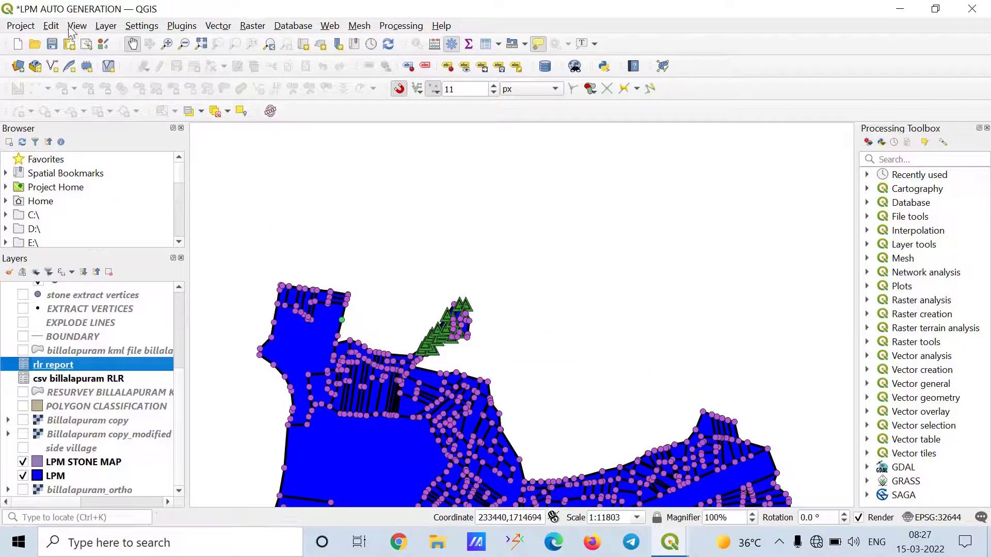
{"action": "left_click", "coordinate": [13, 25]}
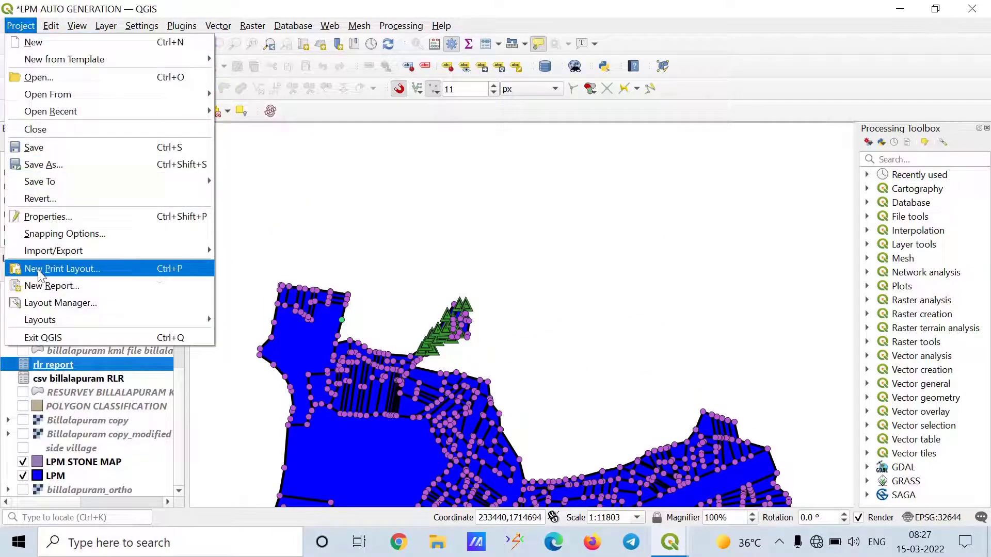
{"action": "left_click", "coordinate": [67, 304]}
{"action": "scroll", "coordinate": [374, 212], "scroll_direction": "down", "scroll_amount": 6}
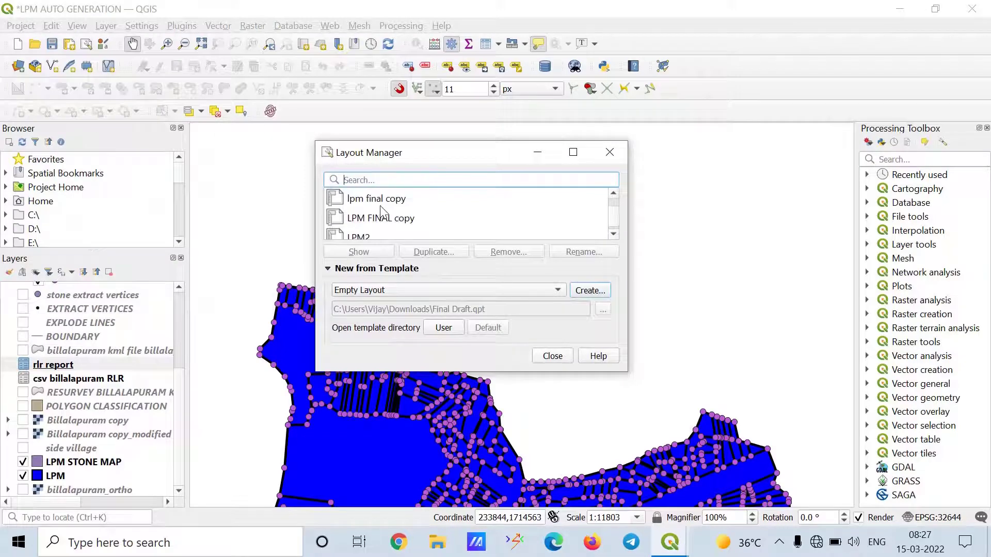
{"action": "double_click", "coordinate": [374, 213]}
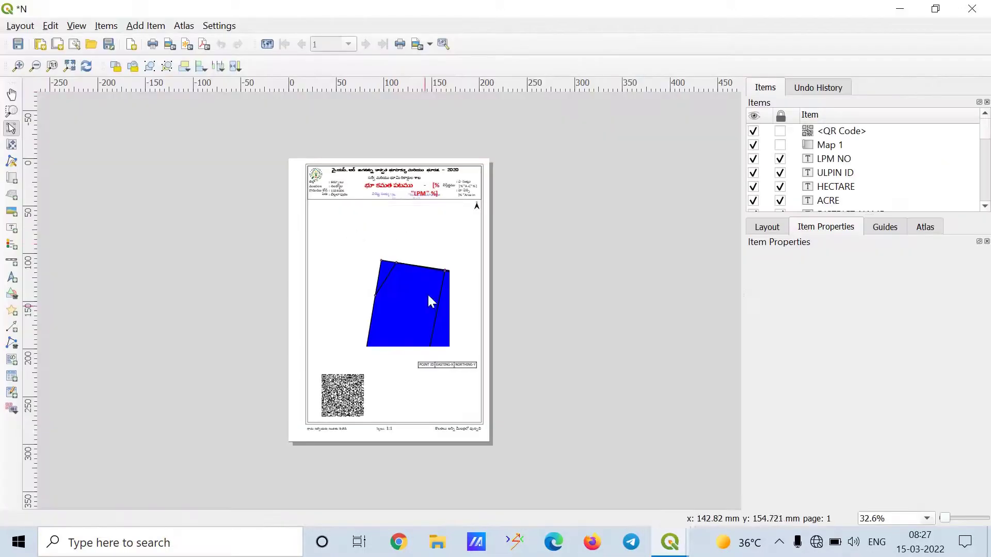
- Select the QR code on the layout page and review the field expressions in its data
{"action": "scroll", "coordinate": [343, 427], "scroll_direction": "up", "scroll_amount": 4}
{"action": "left_click_drag", "start_coordinate": [298, 394], "coordinate": [350, 357]}
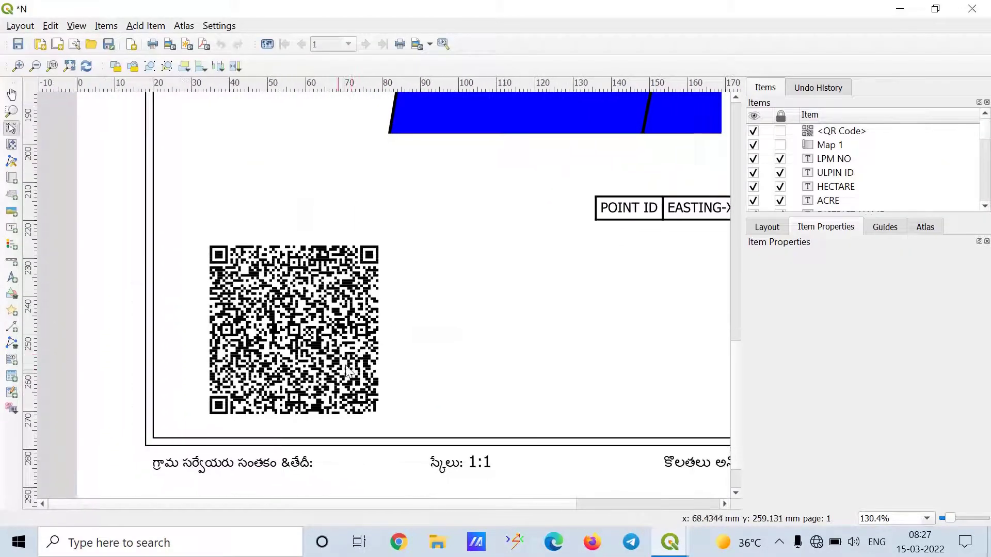
{"action": "left_click", "coordinate": [317, 357]}
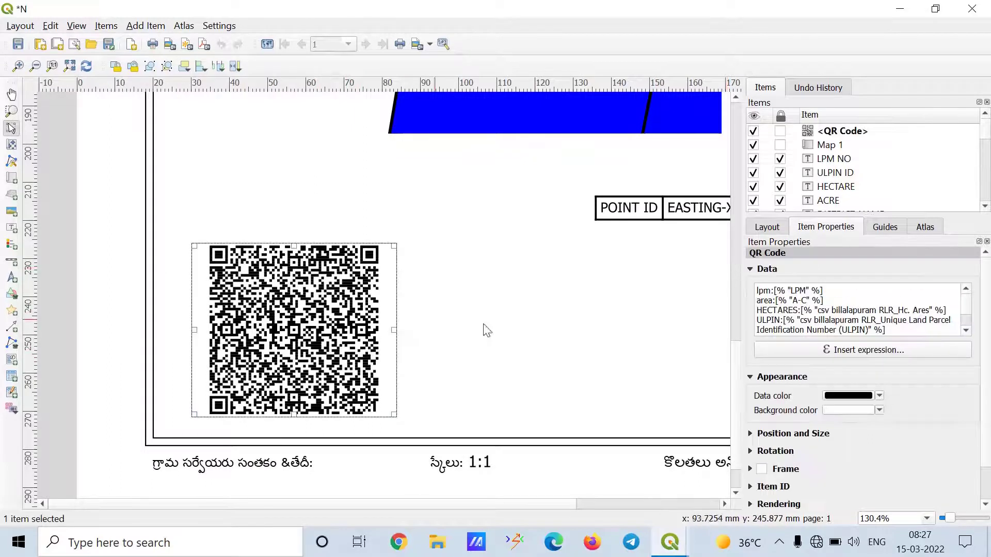
{"action": "scroll", "coordinate": [883, 316], "scroll_direction": "down", "scroll_amount": 3}
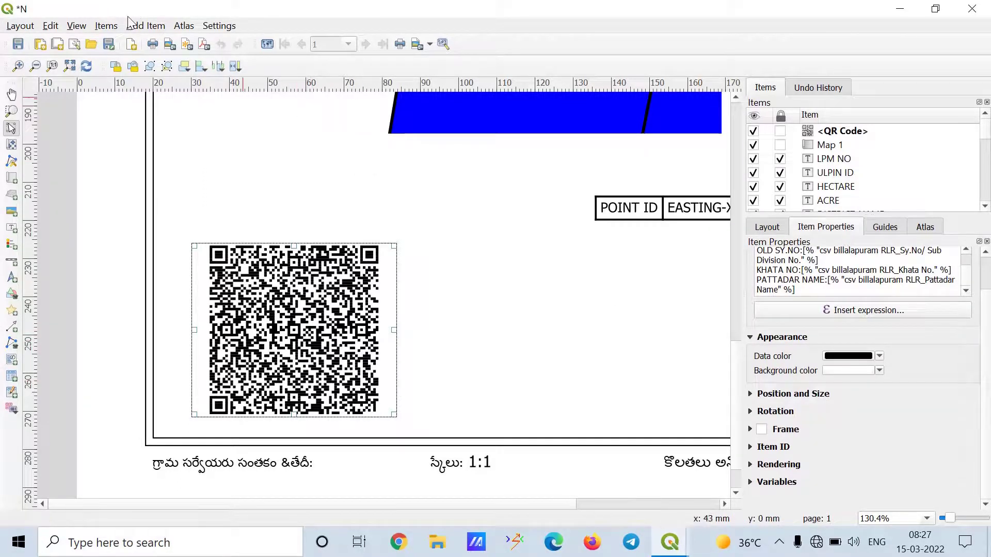
- Check which LPM and joined rlr report fields are available as dynamic text for the layout
{"action": "left_click", "coordinate": [146, 26]}
{"action": "mouse_move", "coordinate": [222, 115]}
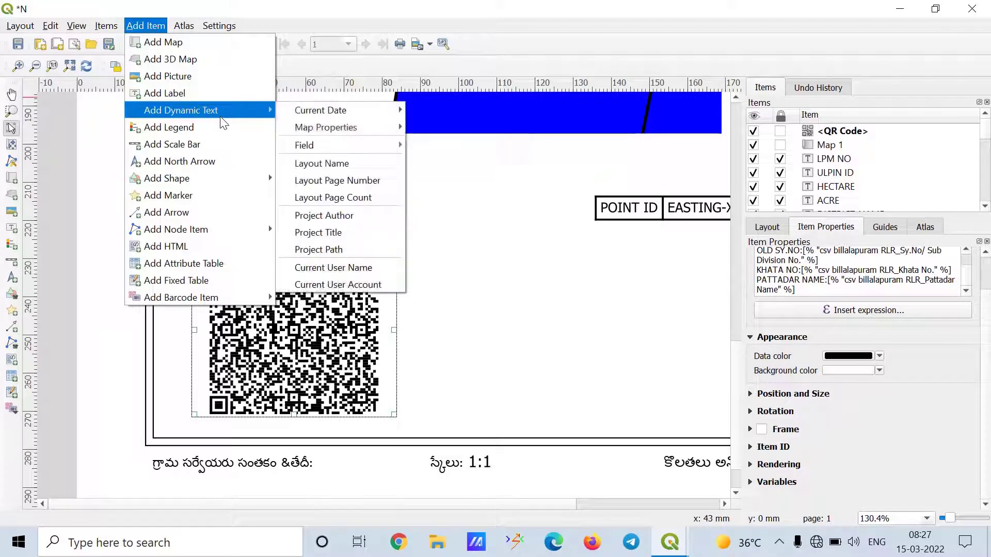
{"action": "mouse_move", "coordinate": [326, 145]}
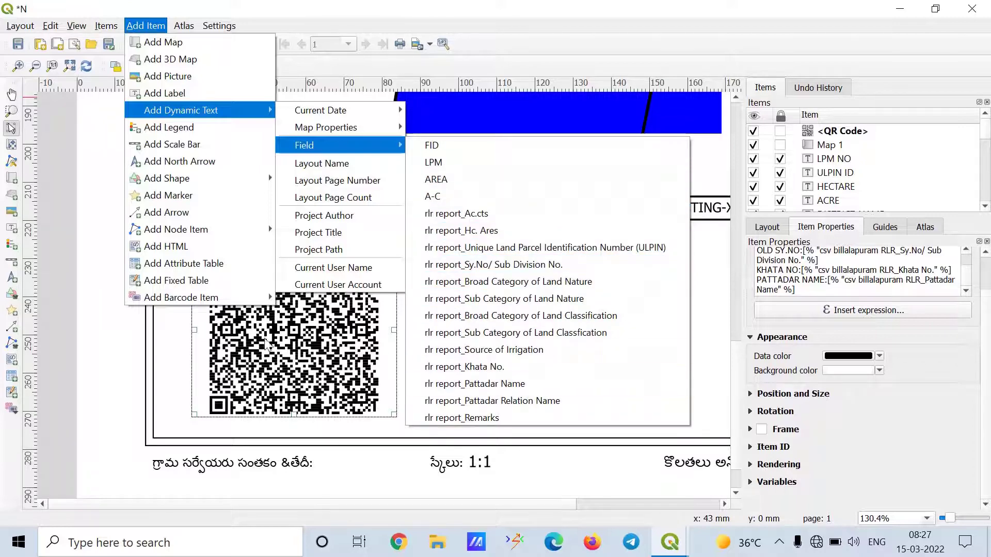
{"action": "left_click", "coordinate": [266, 344]}
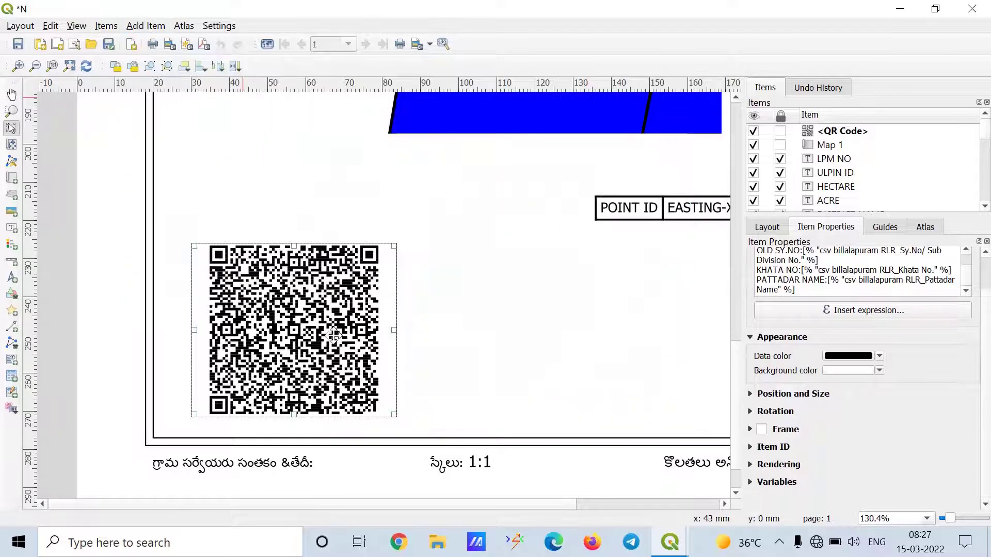
- Examine the Fields and Values group in the expression builder for the QR code's data, and close it without adding an expression
{"action": "left_click", "coordinate": [883, 313]}
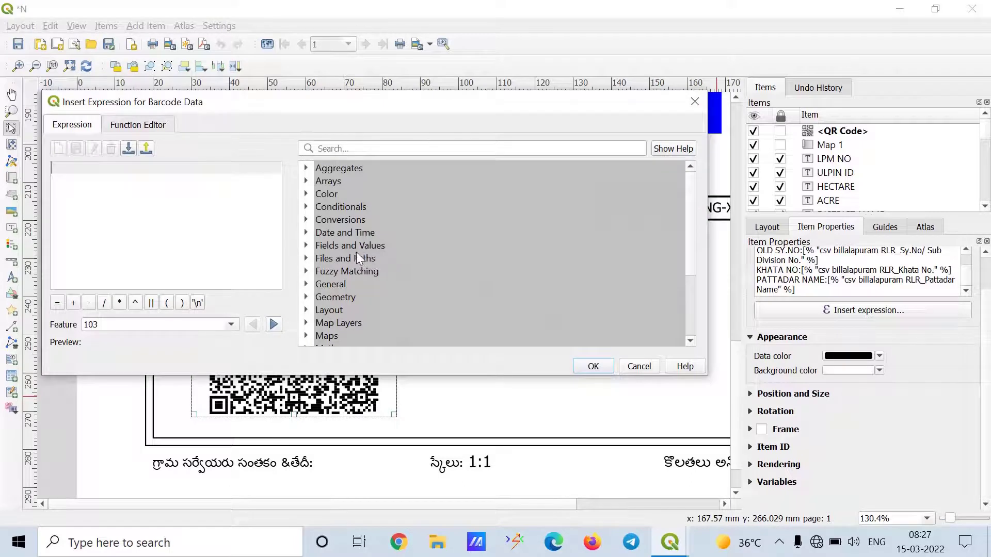
{"action": "double_click", "coordinate": [356, 245]}
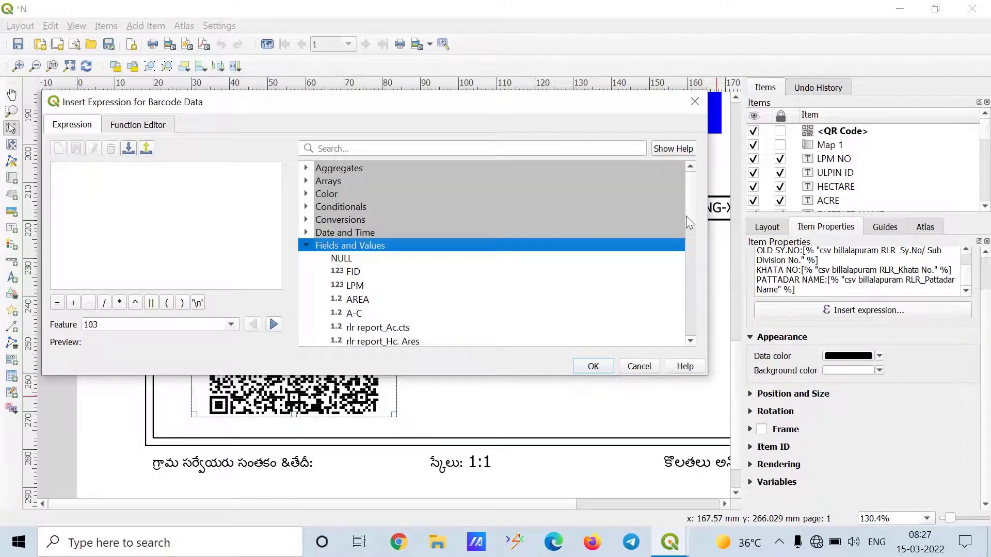
{"action": "left_click_drag", "start_coordinate": [689, 207], "coordinate": [695, 230]}
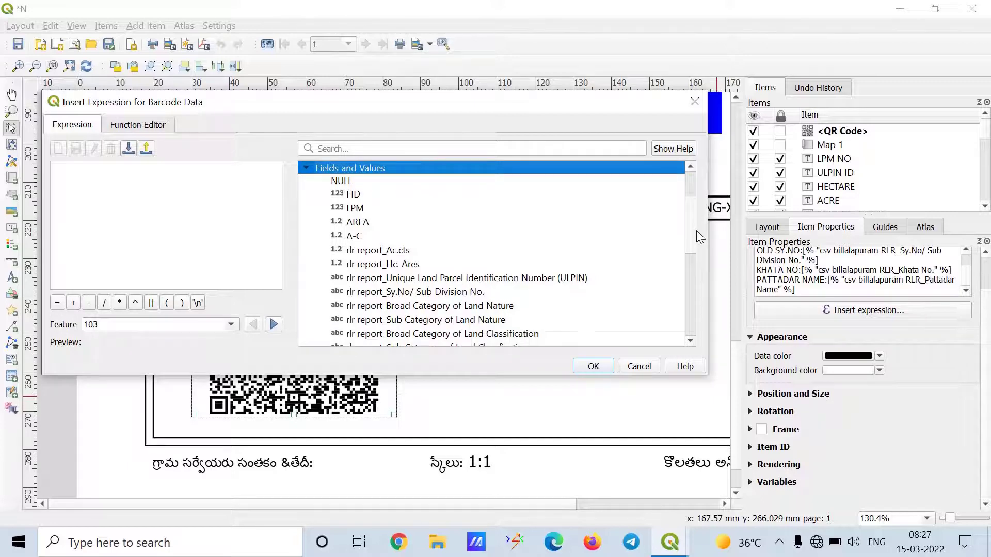
{"action": "scroll", "coordinate": [696, 231], "scroll_direction": "up", "scroll_amount": 1}
{"action": "scroll", "coordinate": [697, 233], "scroll_direction": "down", "scroll_amount": 1}
{"action": "left_click_drag", "start_coordinate": [687, 219], "coordinate": [290, 287]}
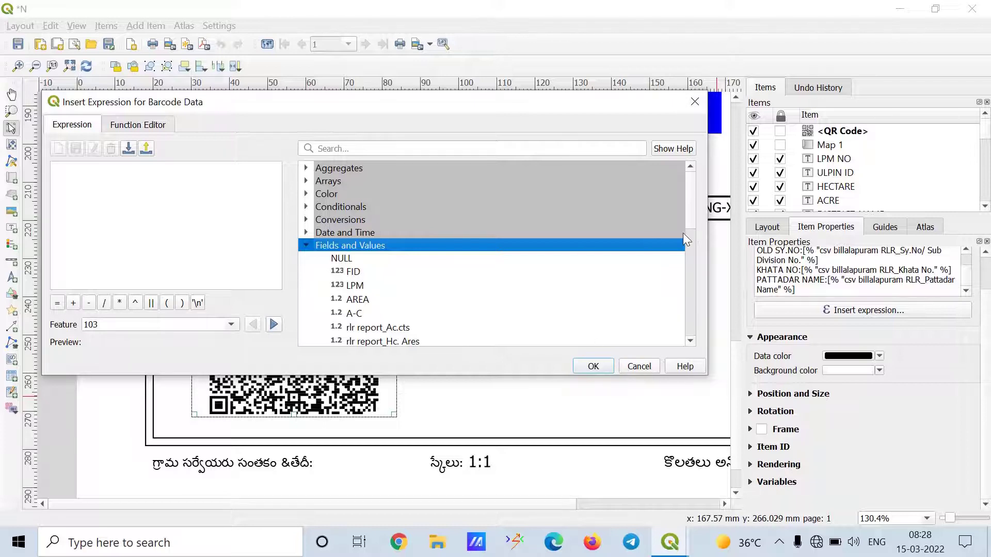
{"action": "left_click_drag", "start_coordinate": [692, 207], "coordinate": [692, 234]}
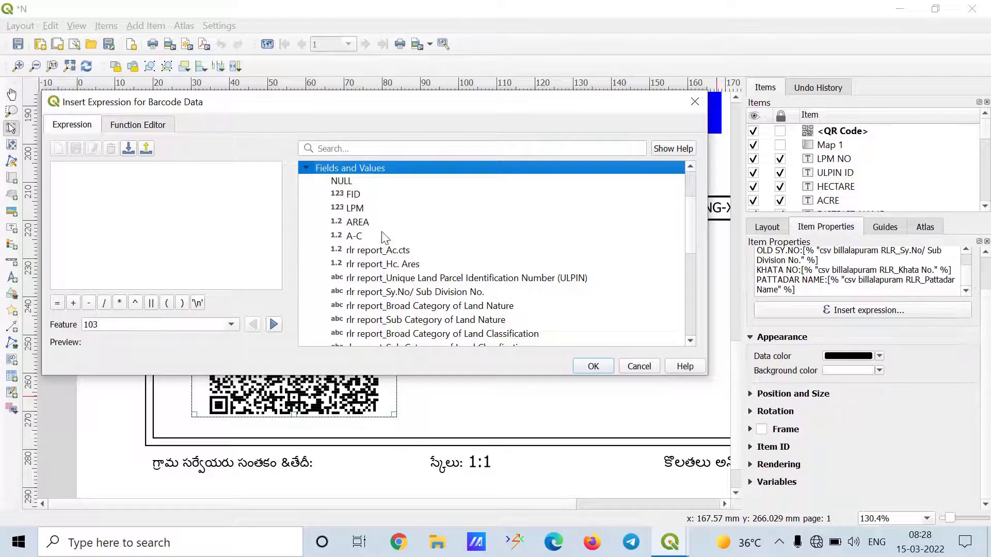
{"action": "left_click_drag", "start_coordinate": [690, 223], "coordinate": [690, 283]}
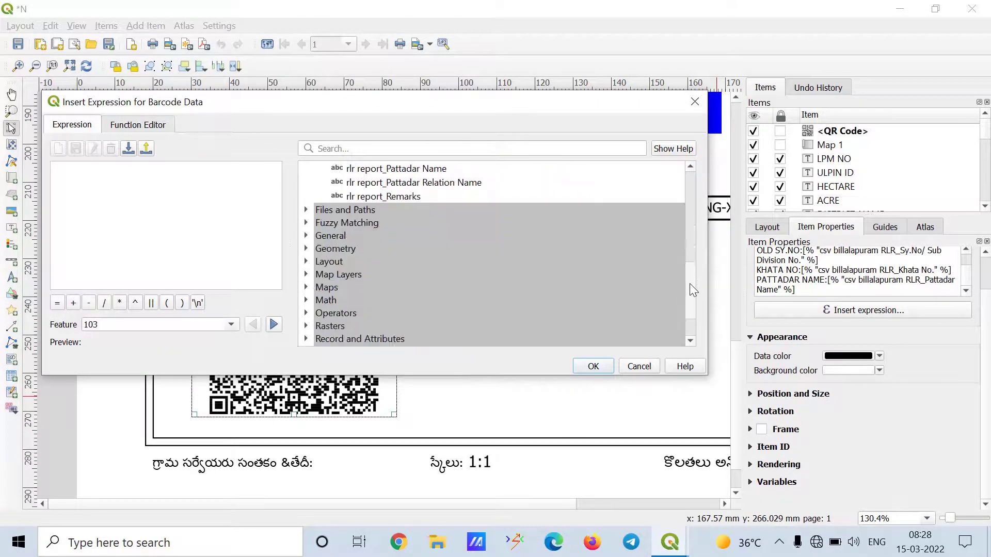
{"action": "left_click", "coordinate": [593, 366]}
{"action": "scroll", "coordinate": [433, 299], "scroll_direction": "down", "scroll_amount": 2}
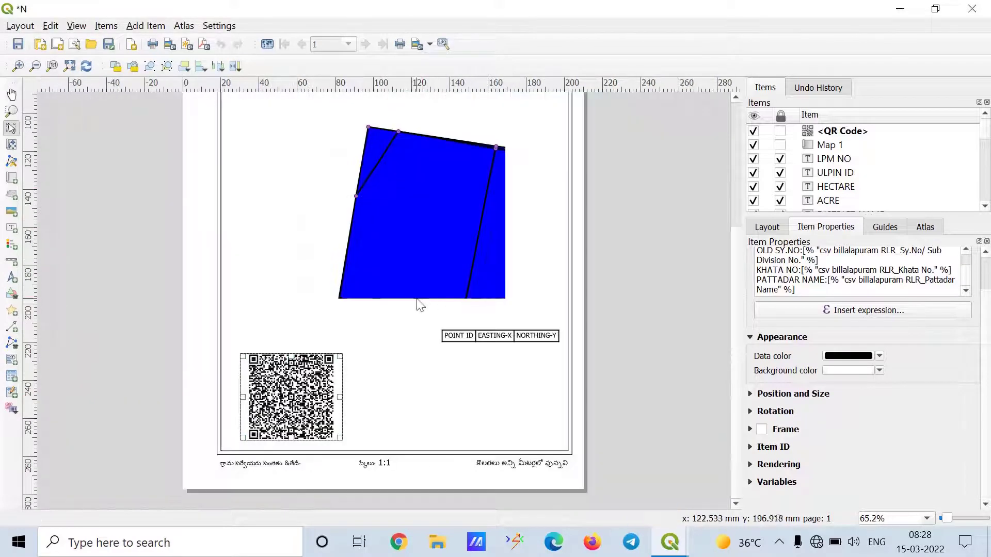
{"action": "scroll", "coordinate": [290, 425], "scroll_direction": "up", "scroll_amount": 3}
{"action": "scroll", "coordinate": [420, 314], "scroll_direction": "down", "scroll_amount": 1}
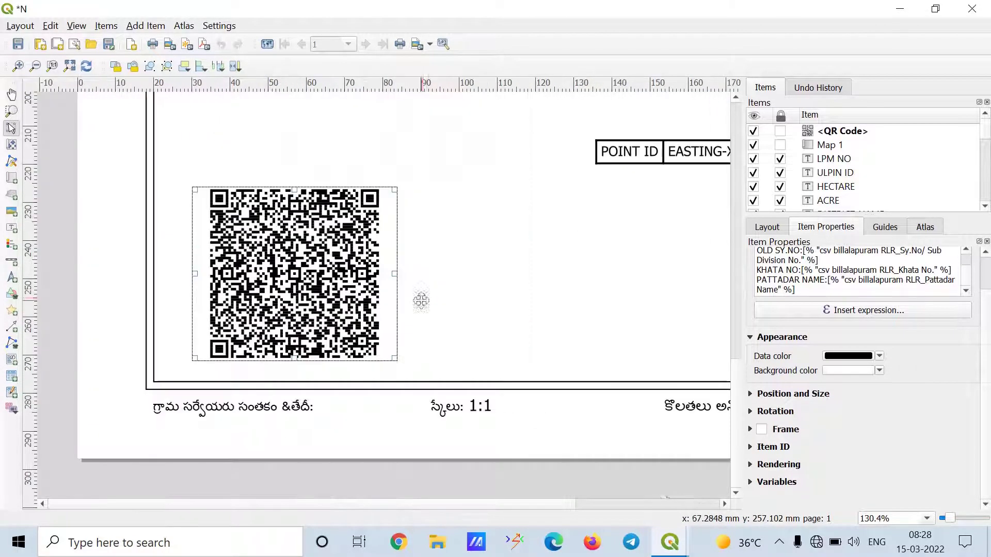